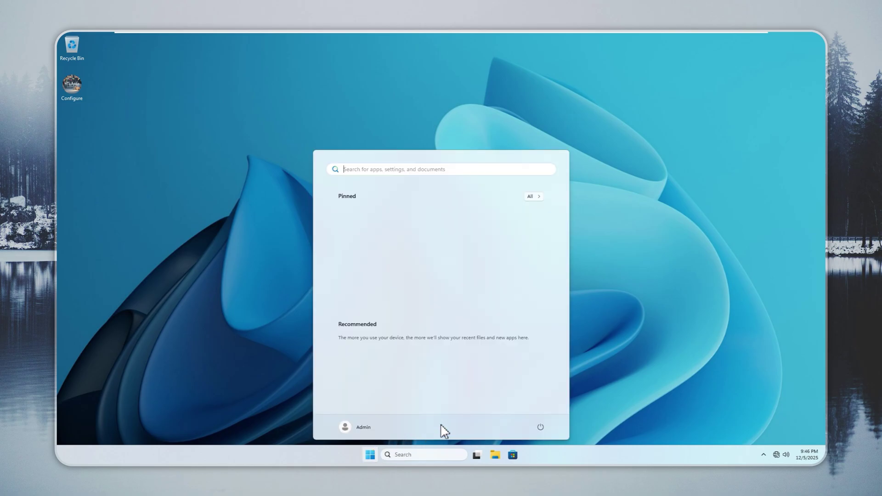
Check the installed Windows version with winver from the Start menu.
click(616, 350)
key(Return)
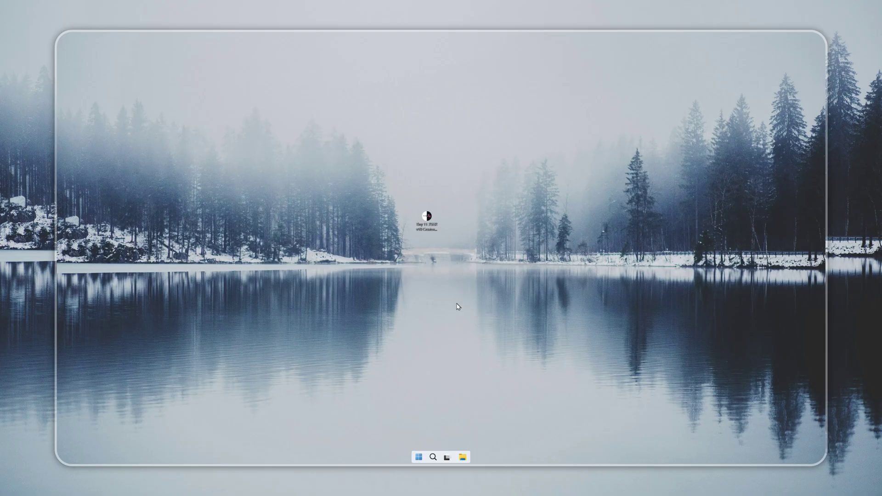
Launch Tiny11 Creator and build the Tiny 11 25H2 package until it reaches 100%.
double_click(433, 225)
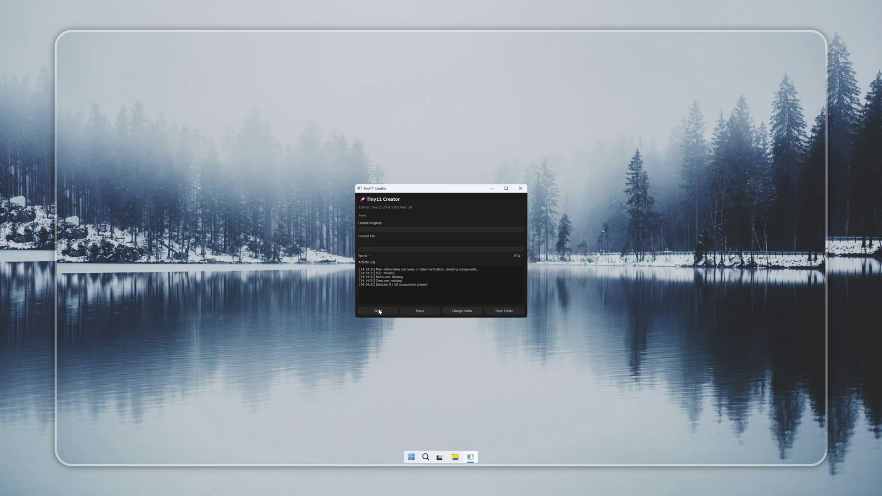
click(378, 308)
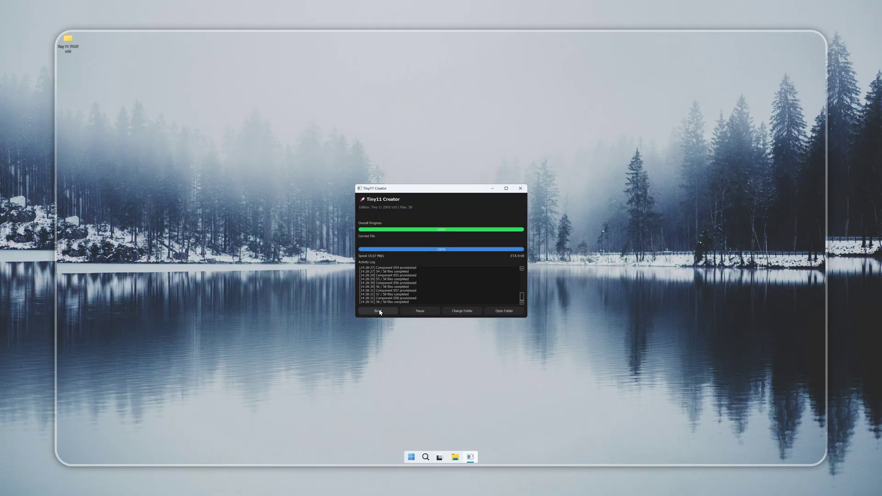
Launch Zeno from the build folder, load the Tiny 11 25H2 v10 ISO and start installing.
click(378, 312)
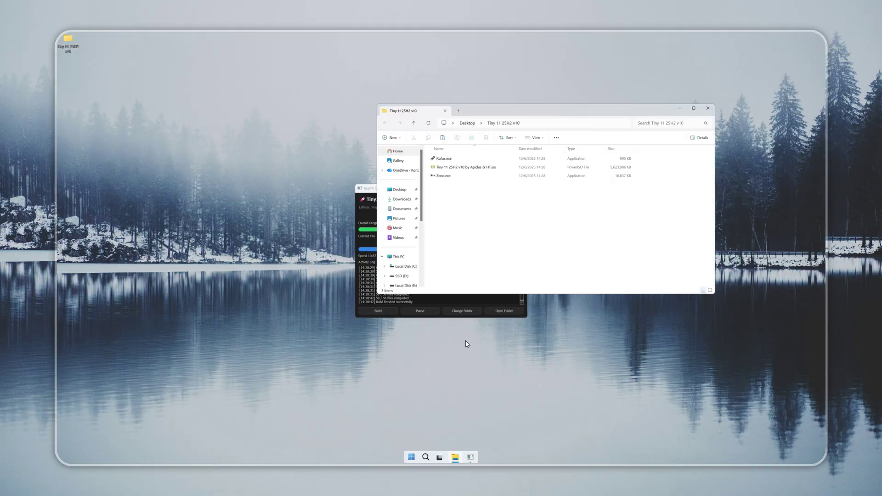
double_click(444, 175)
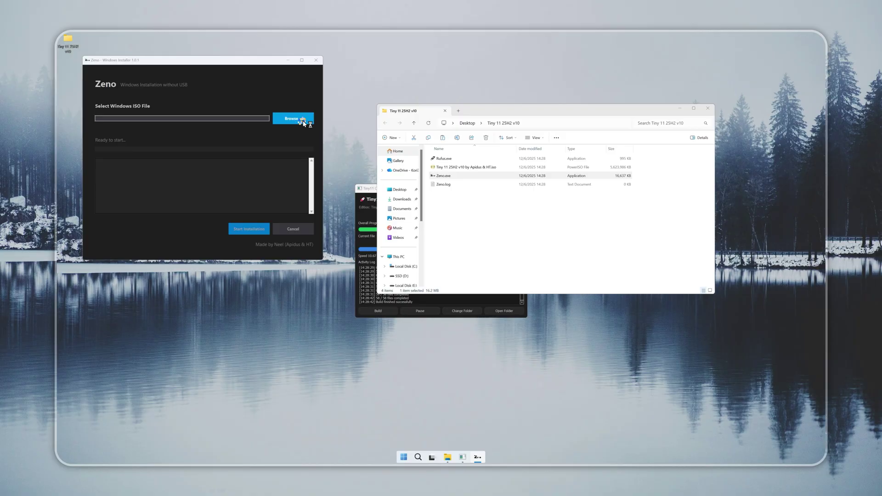
click(303, 120)
click(112, 145)
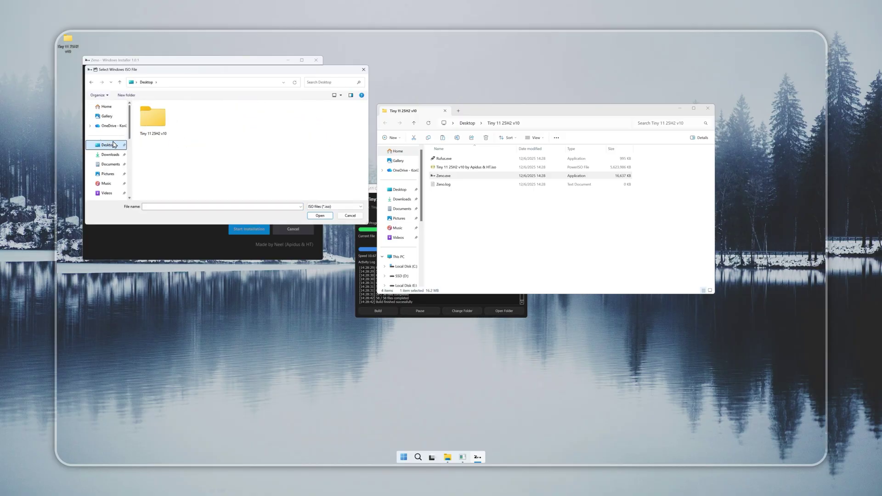
double_click(153, 118)
double_click(151, 118)
click(244, 227)
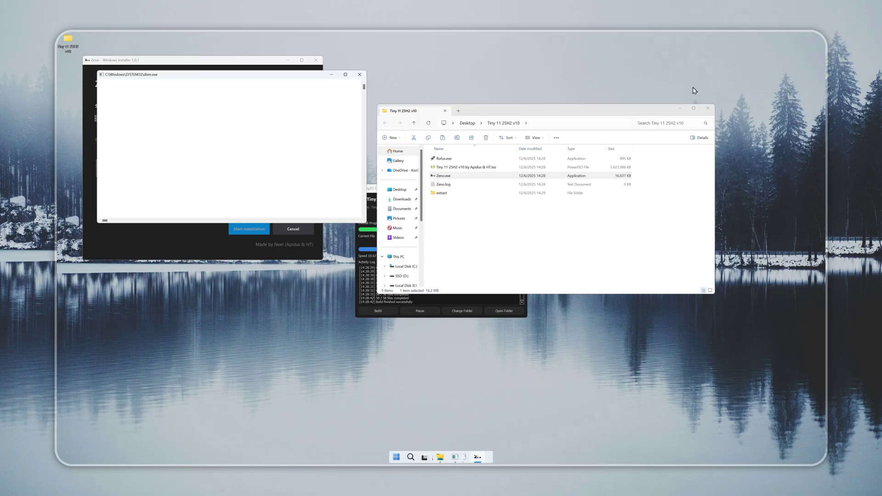
click(680, 109)
Format Local Disk (E:) from the target drive picker under This PC.
click(105, 191)
click(327, 118)
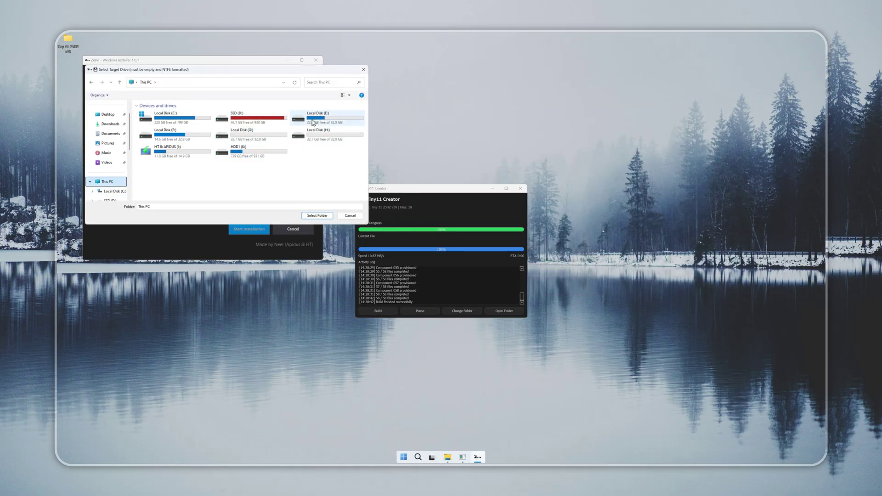
right_click(333, 129)
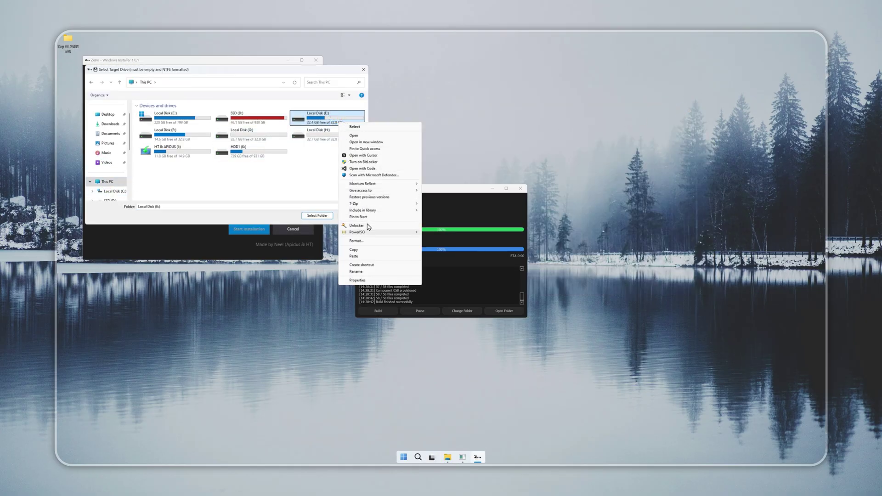
click(371, 241)
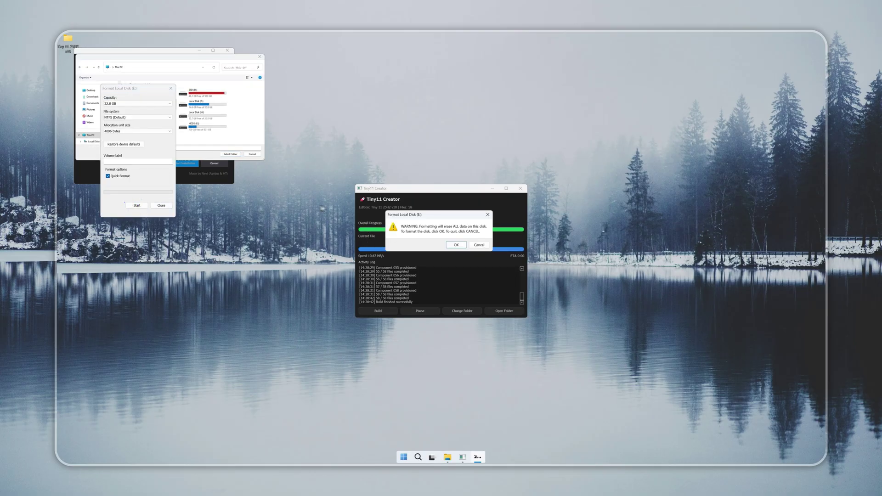
click(453, 244)
click(478, 243)
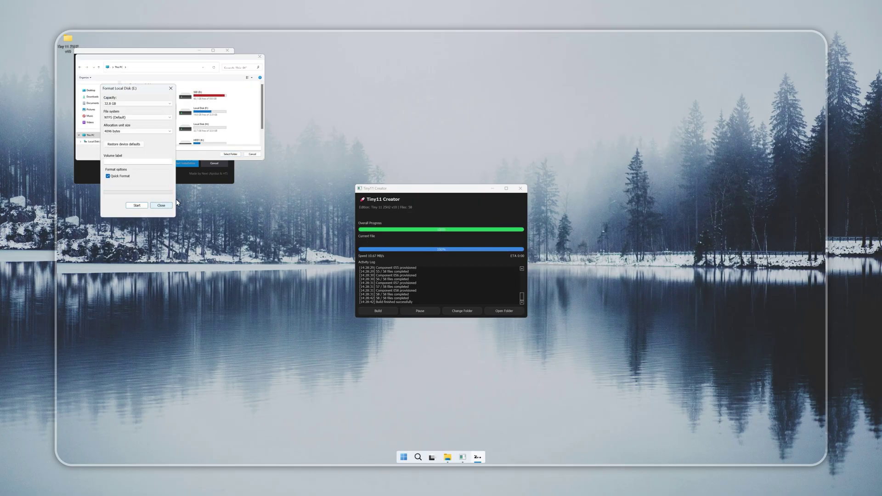
click(161, 205)
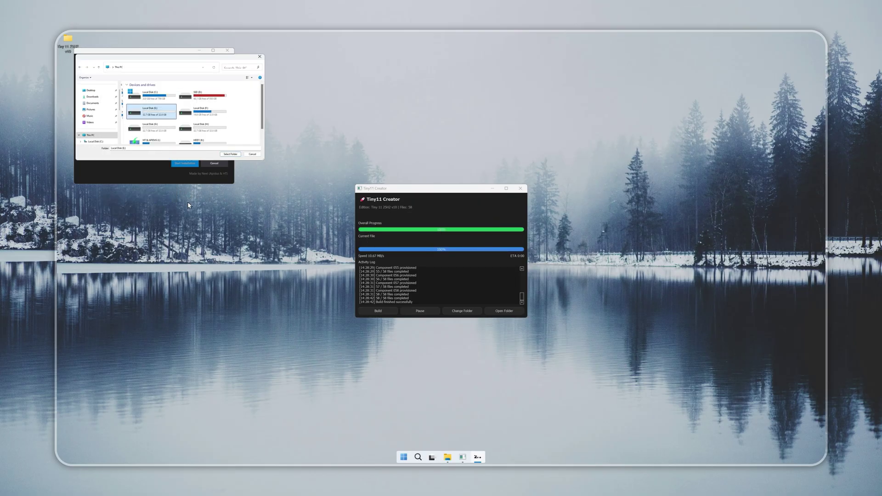
Confirm Local Disk (E:) as the install target, close Tiny11 Creator, and acknowledge the successful installation.
click(230, 154)
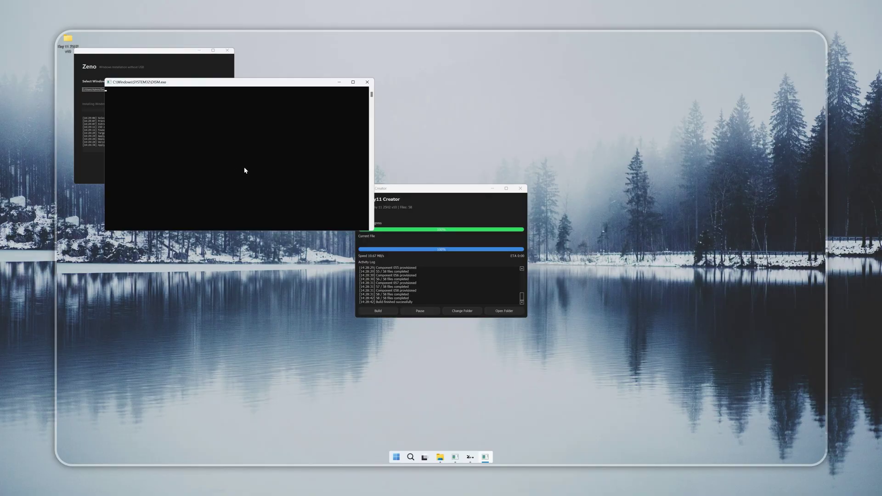
click(90, 169)
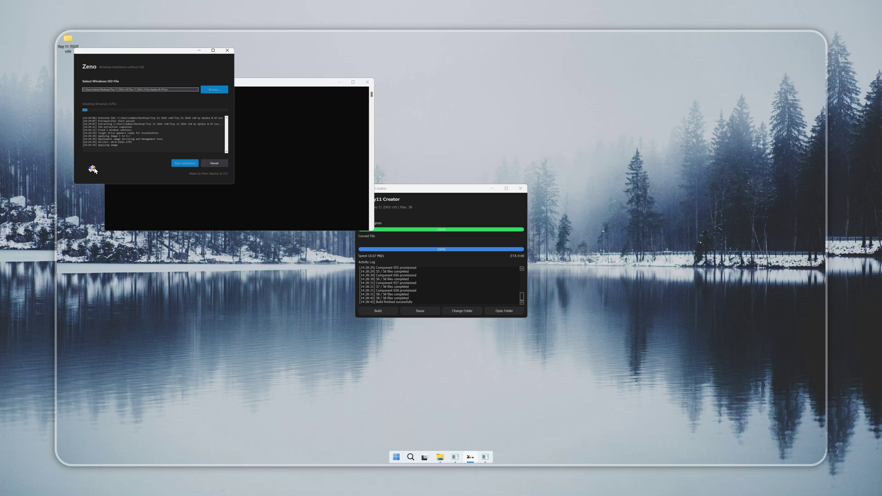
drag(147, 51, 251, 195)
click(520, 188)
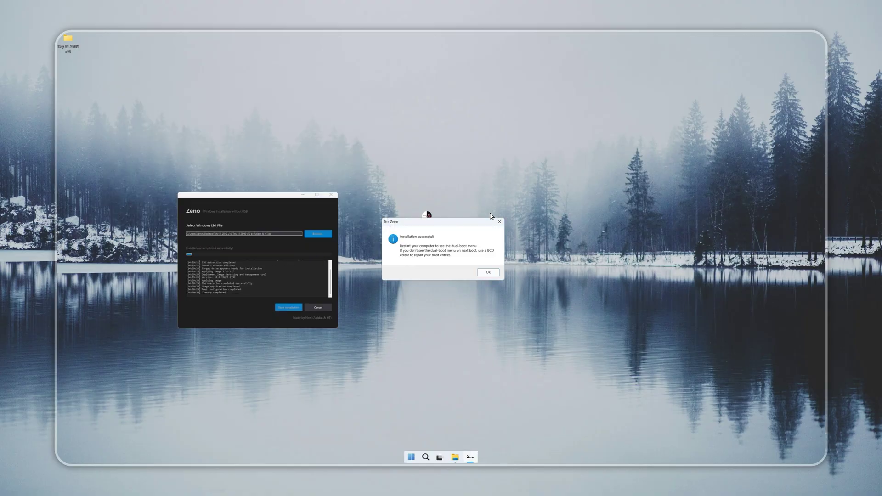
click(488, 272)
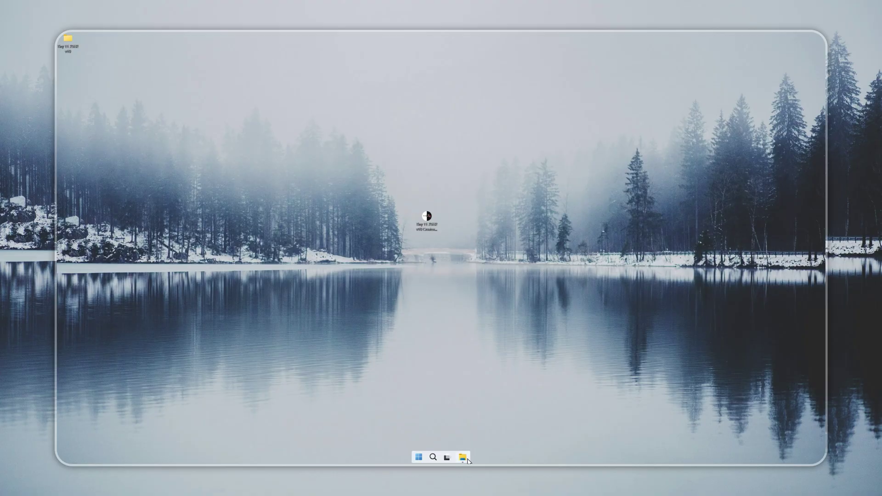
Launch Rufus and load the Tiny 11 25H2 v10 ISO as the boot image.
click(463, 458)
click(445, 160)
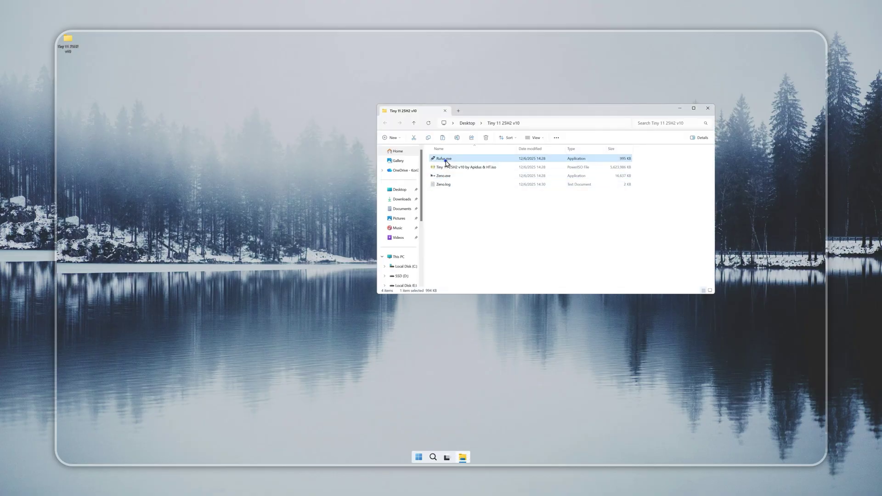
double_click(446, 159)
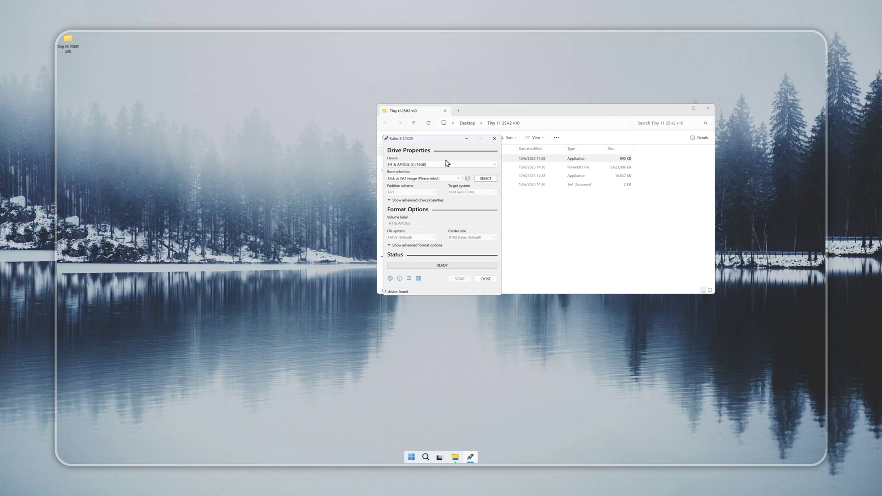
click(483, 180)
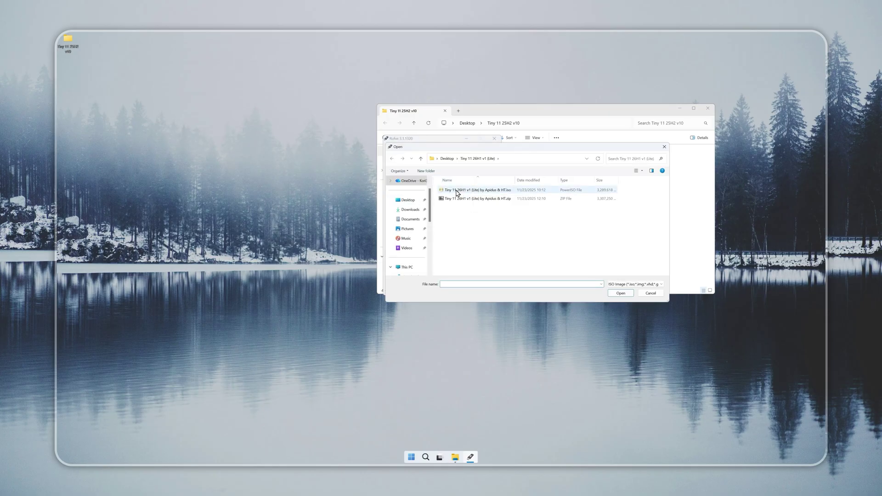
click(408, 201)
double_click(454, 207)
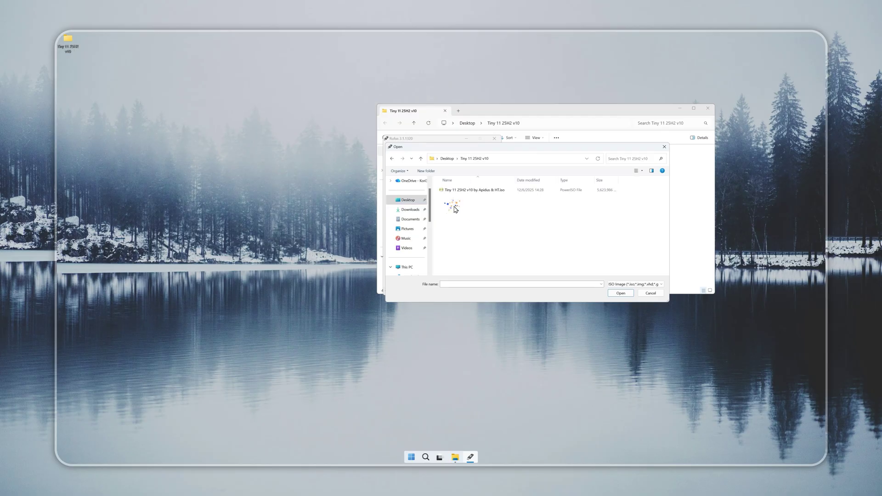
click(462, 193)
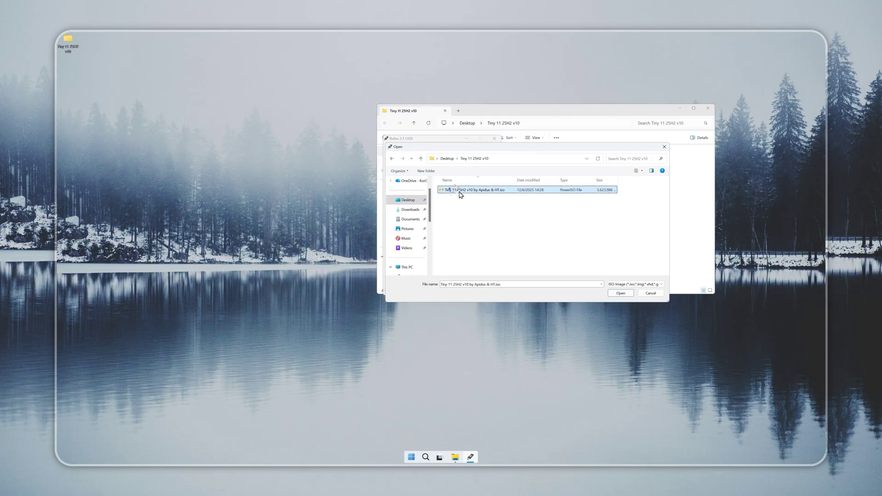
click(622, 295)
Write the image to the 16GB USB drive, accepting the erase warning, and close File Explorer.
click(459, 279)
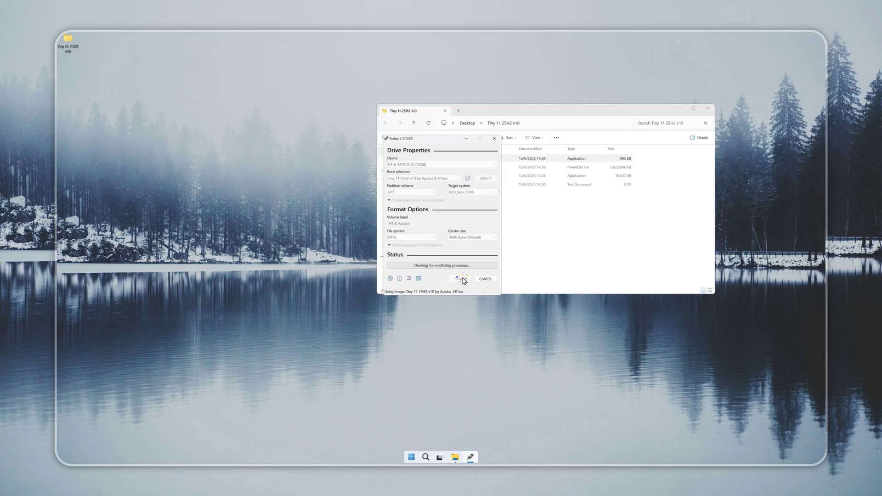
click(459, 265)
click(707, 108)
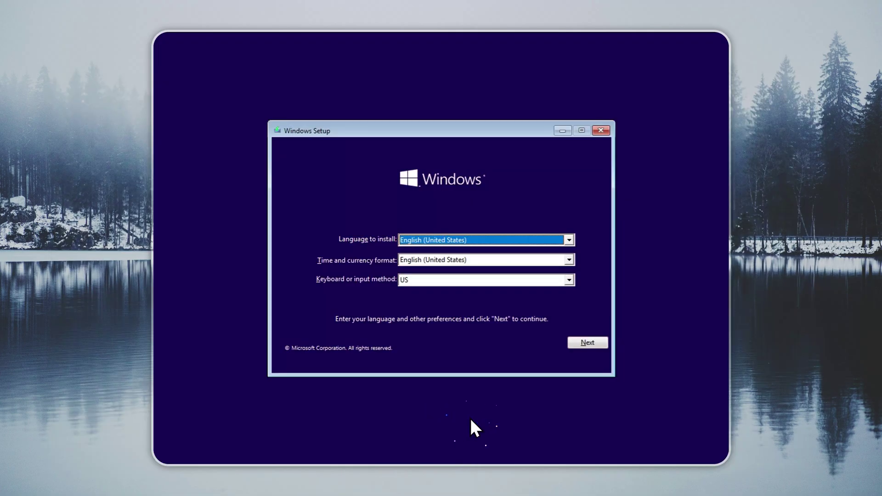
Start a custom Windows install with default language, no product key and accepted license terms.
click(586, 342)
click(442, 251)
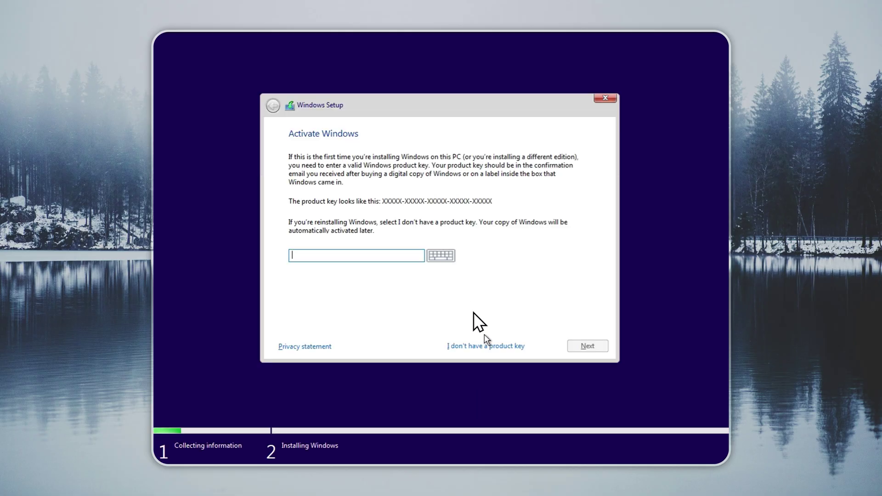
click(486, 343)
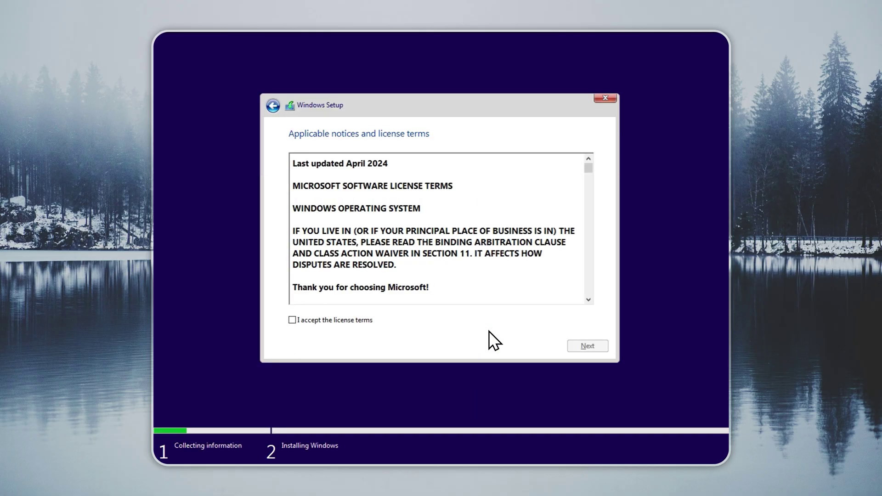
click(367, 319)
click(587, 346)
click(508, 252)
Delete drive 0 partitions 3, 2 and 1, then start a new partition with size 2000.
click(340, 218)
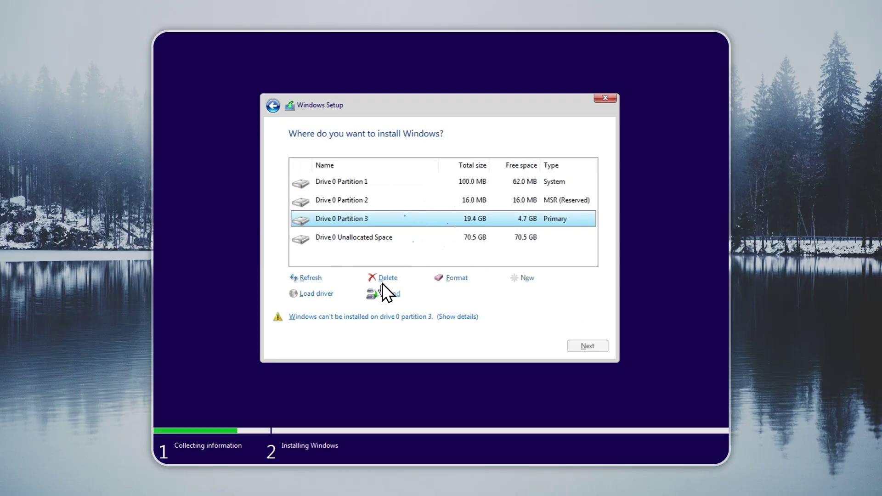
click(388, 278)
click(517, 293)
click(340, 200)
click(389, 278)
click(516, 293)
click(402, 274)
click(517, 294)
click(524, 277)
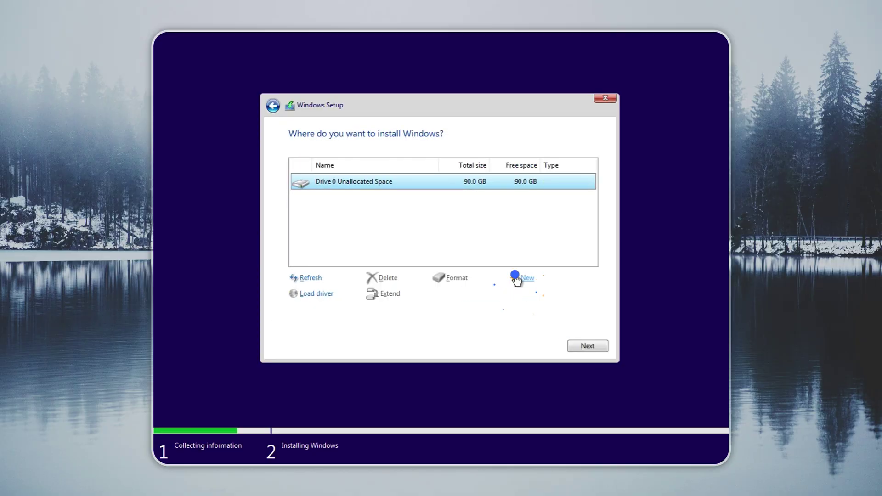
text(2000)
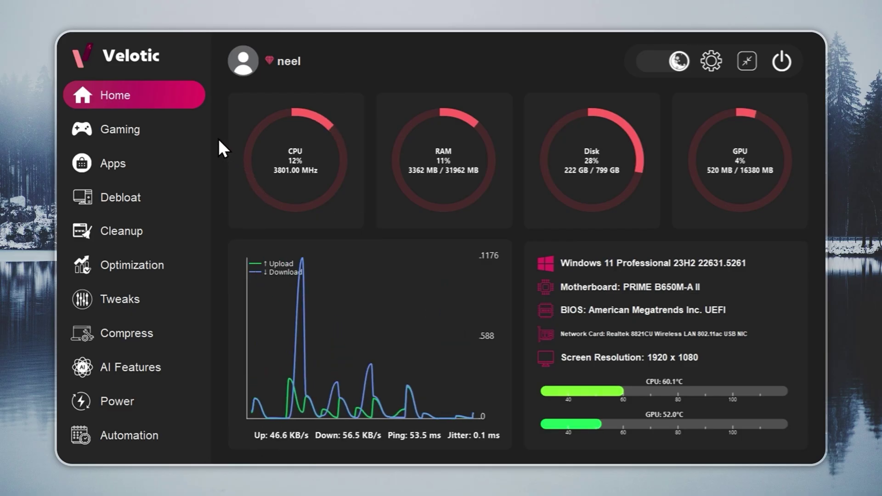
Look through Velotic's gaming optimisation, cleanup, system boost and Windows tweaks pages.
click(197, 130)
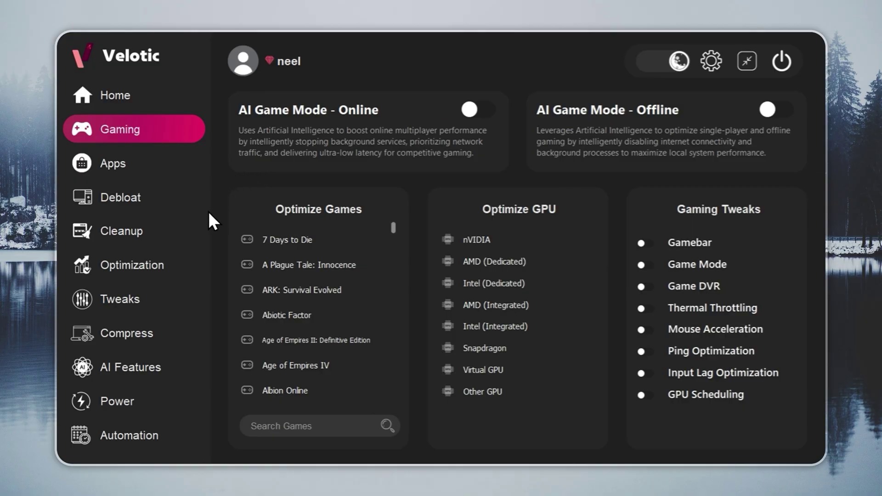
click(169, 238)
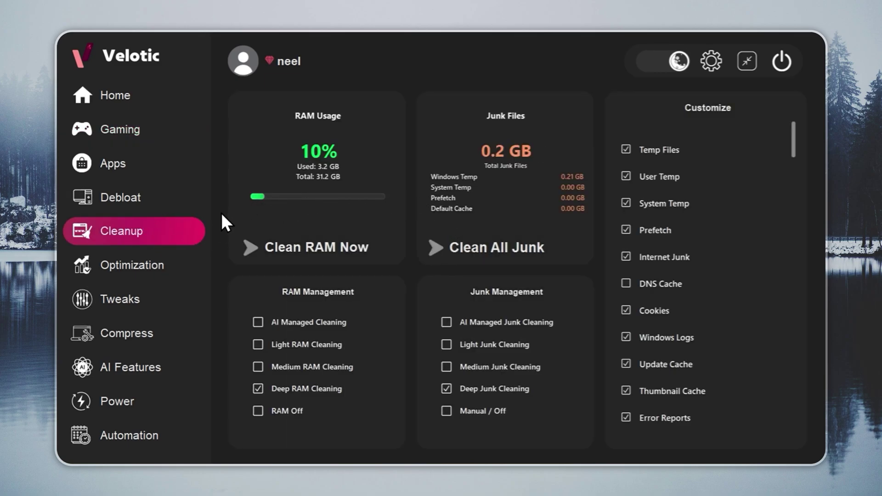
click(194, 262)
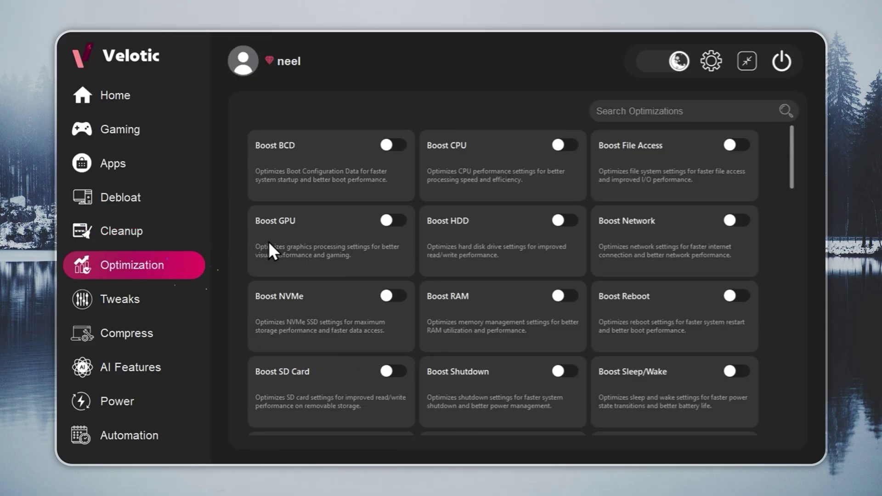
click(192, 302)
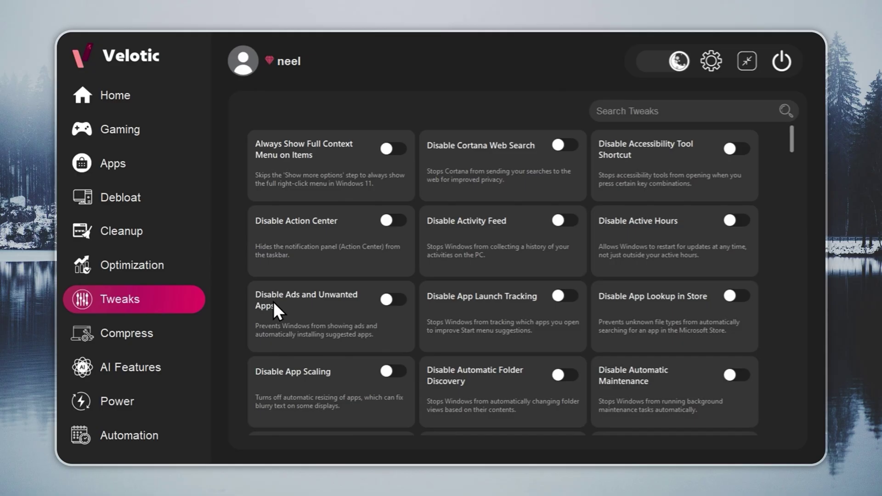
View the Debloat, Apps, Power, Compress and AI Features pages.
click(142, 208)
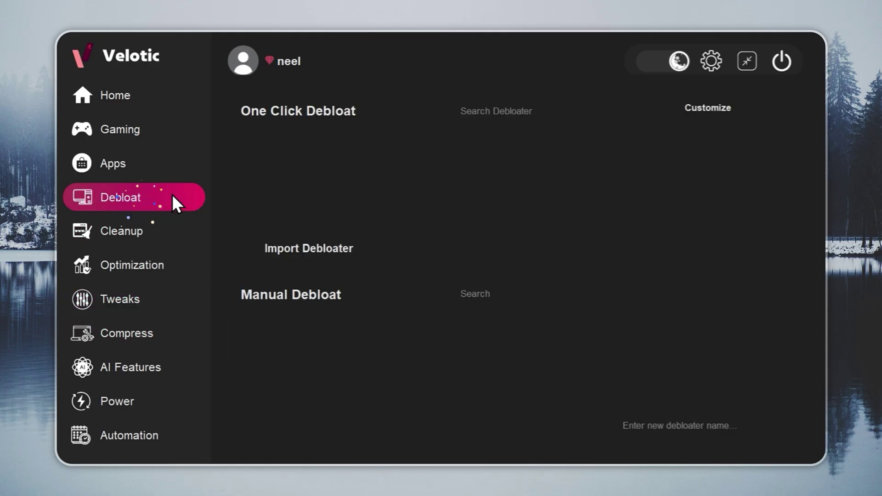
click(186, 165)
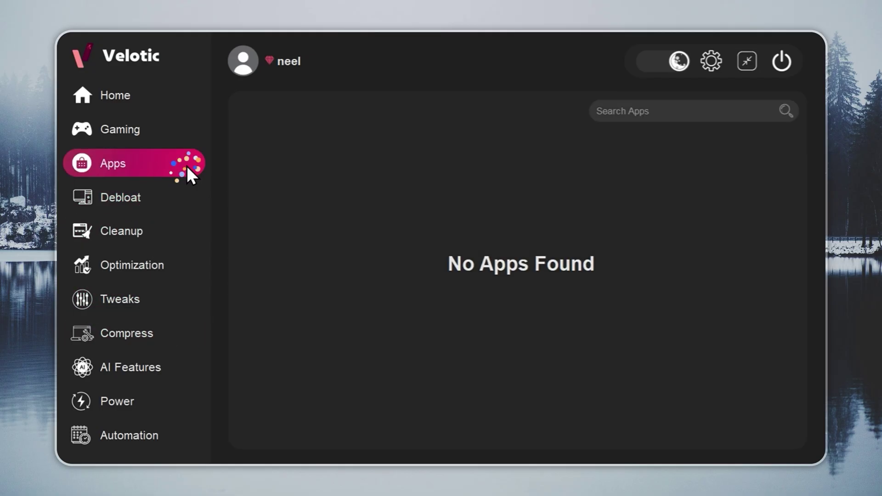
click(193, 402)
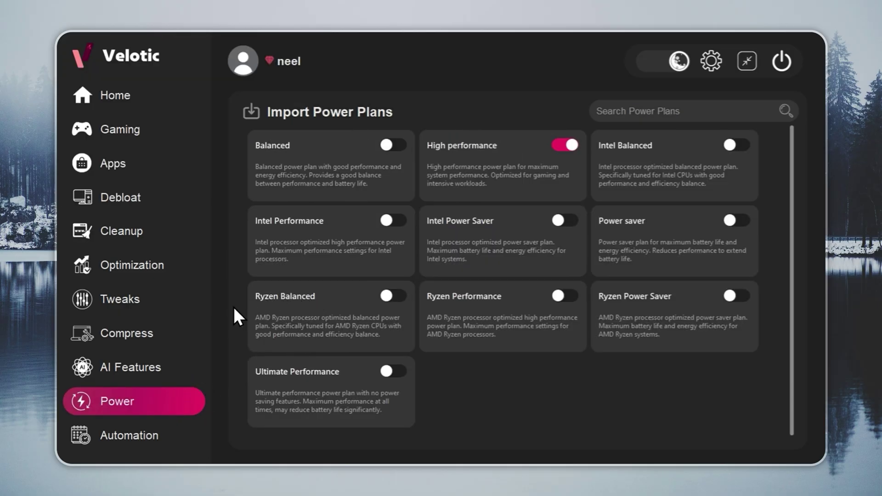
click(196, 332)
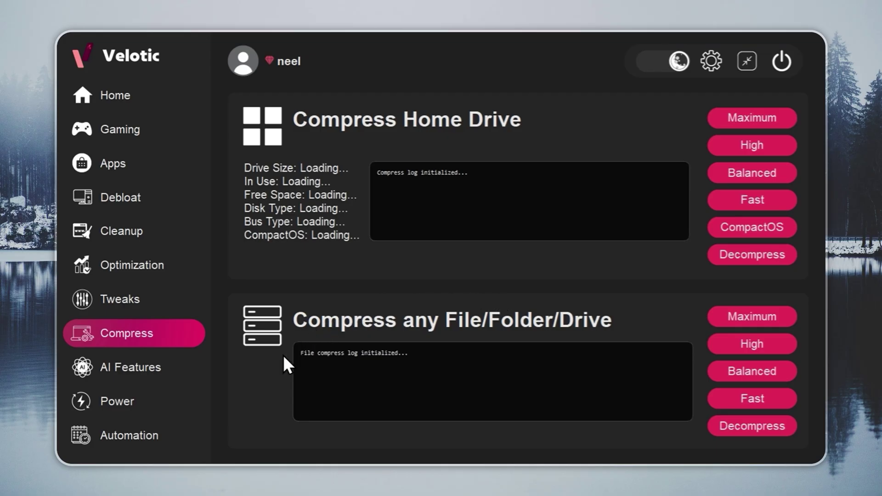
click(189, 366)
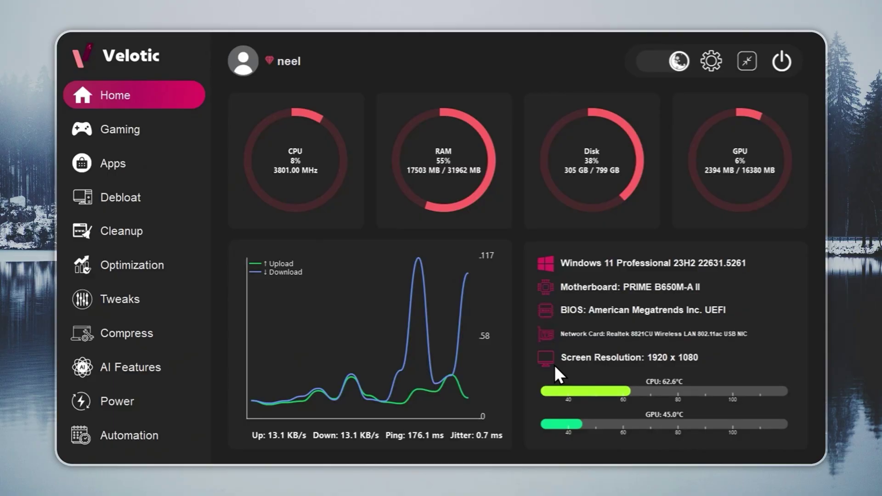
Run the Tiny 11 debloater from the Debloat page and dismiss its finished message.
click(115, 195)
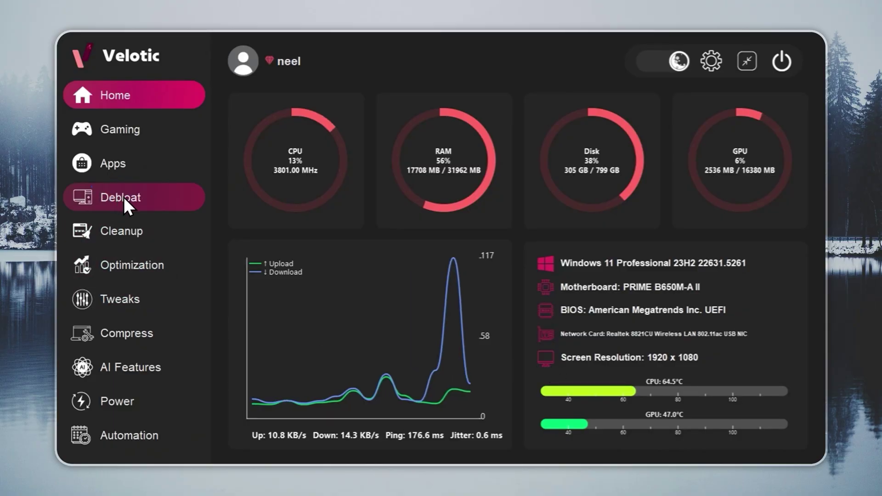
click(266, 153)
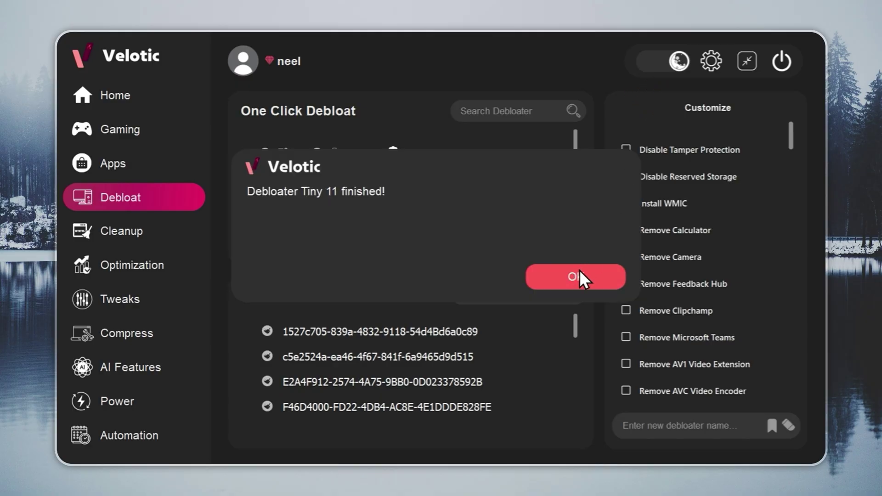
click(570, 275)
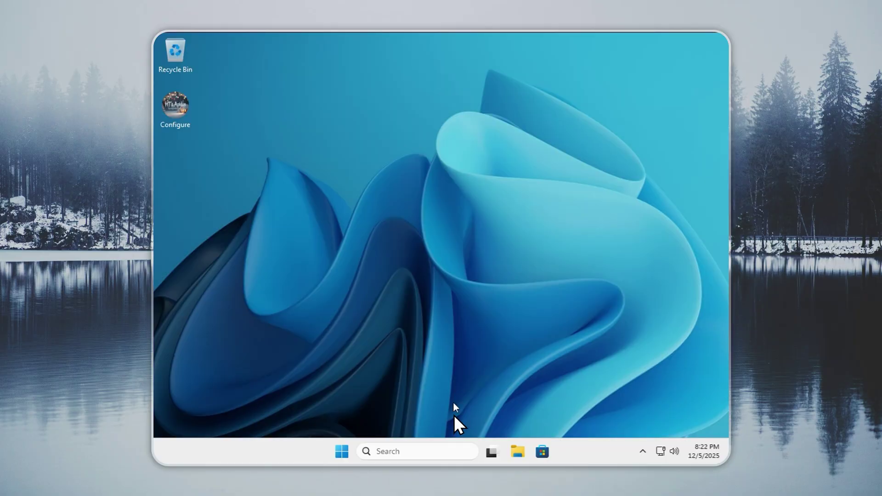
Enable system-drive compression in the Configure toolbox, acknowledge the success message, and close it.
click(183, 105)
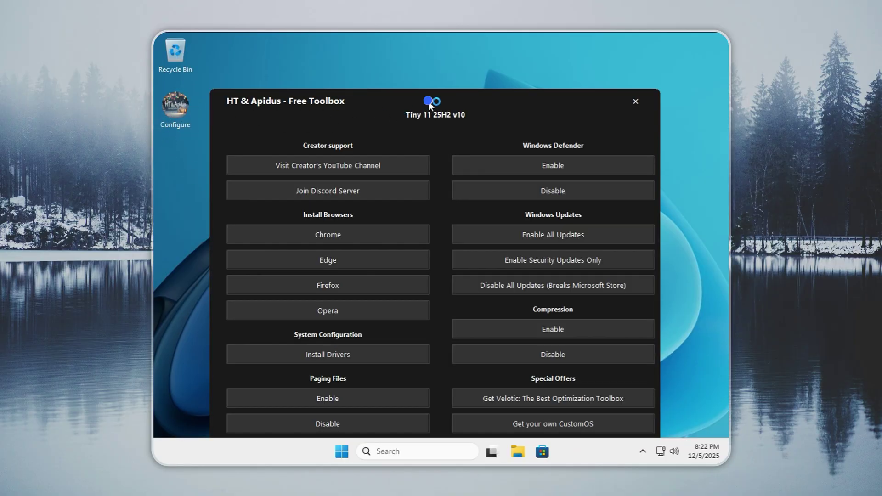
drag(430, 104, 430, 54)
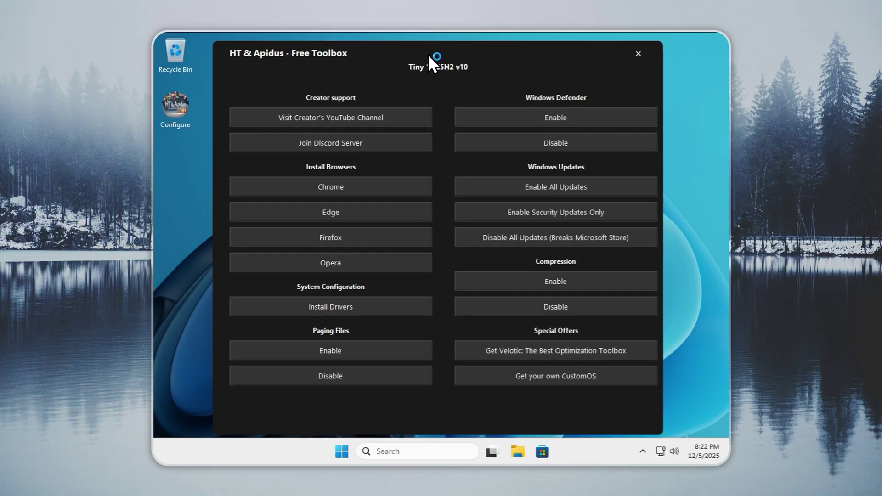
click(506, 281)
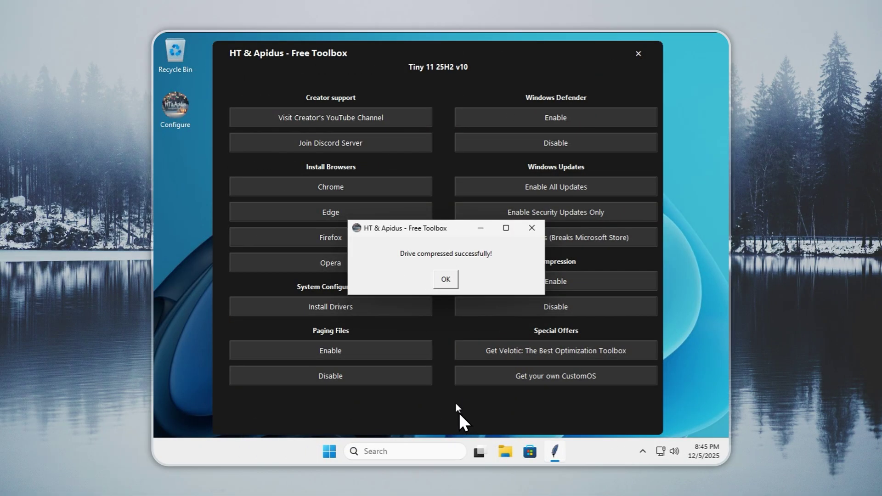
click(446, 279)
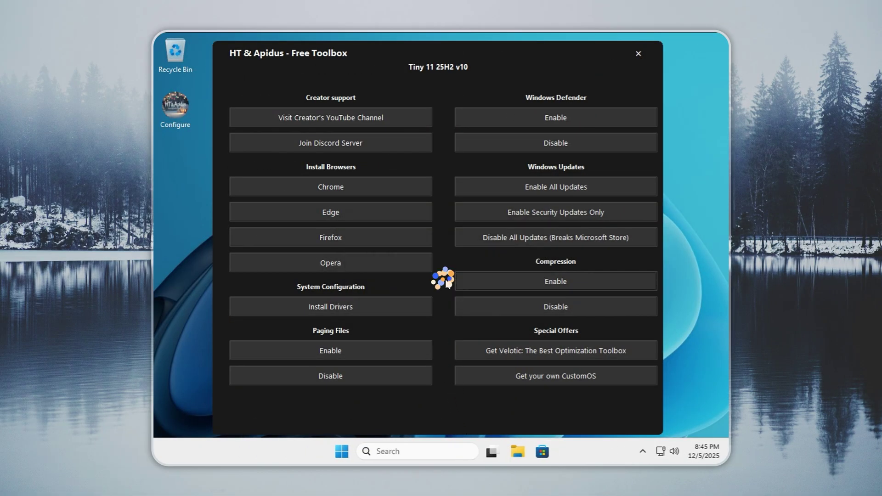
click(634, 56)
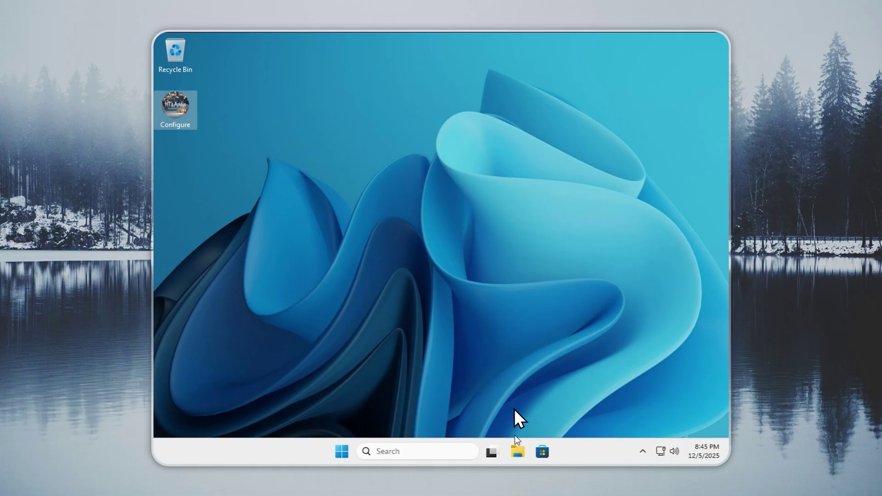
Open Local Disk (C:) Properties from This PC, showing 11.2 GB free of 19.4 GB.
click(516, 448)
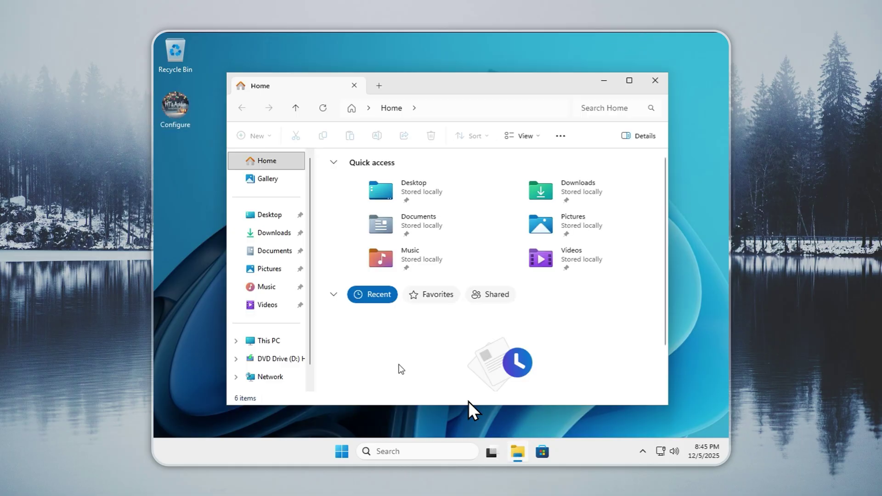
click(293, 340)
click(393, 188)
right_click(393, 190)
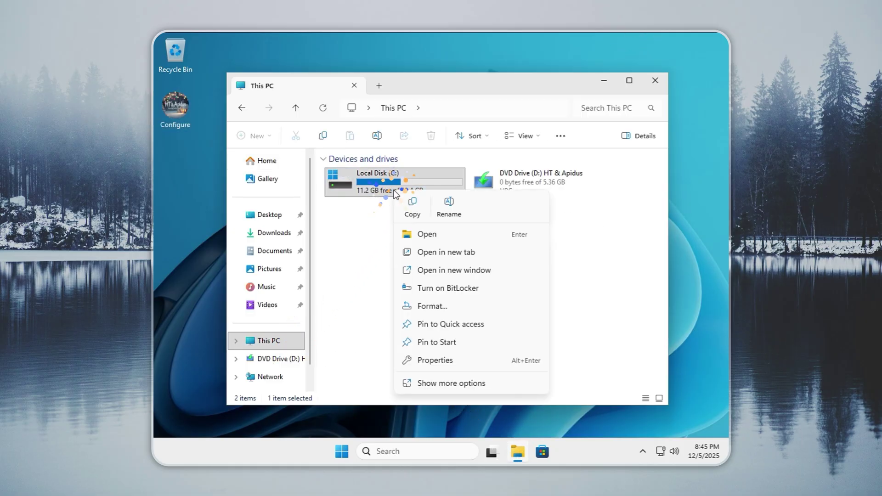
click(420, 357)
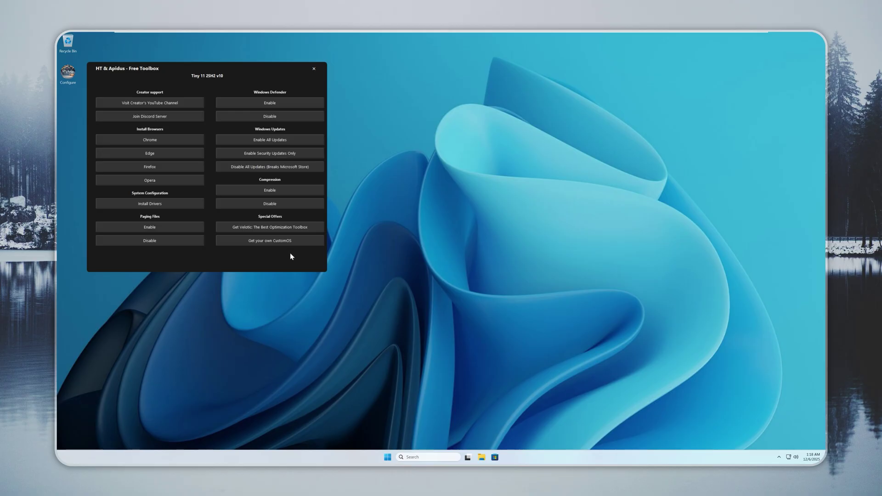
Install Google Chrome from the toolbox's Install Browsers section and acknowledge the success message.
click(189, 145)
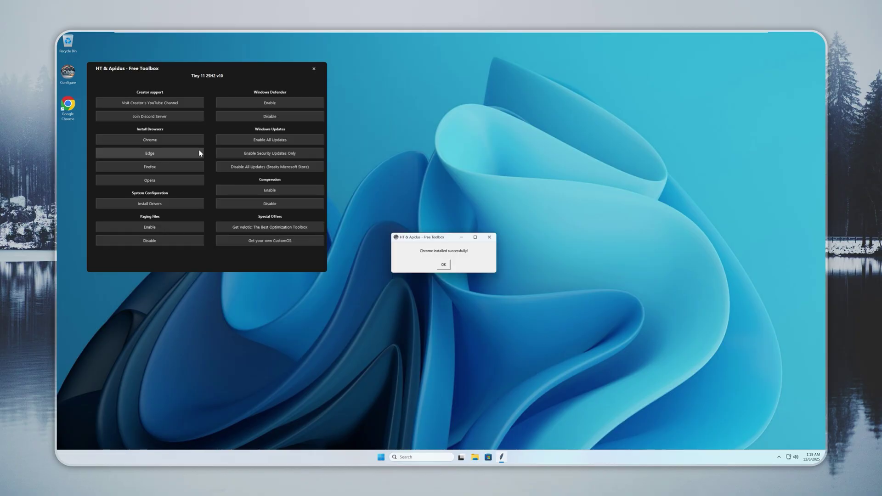
click(444, 265)
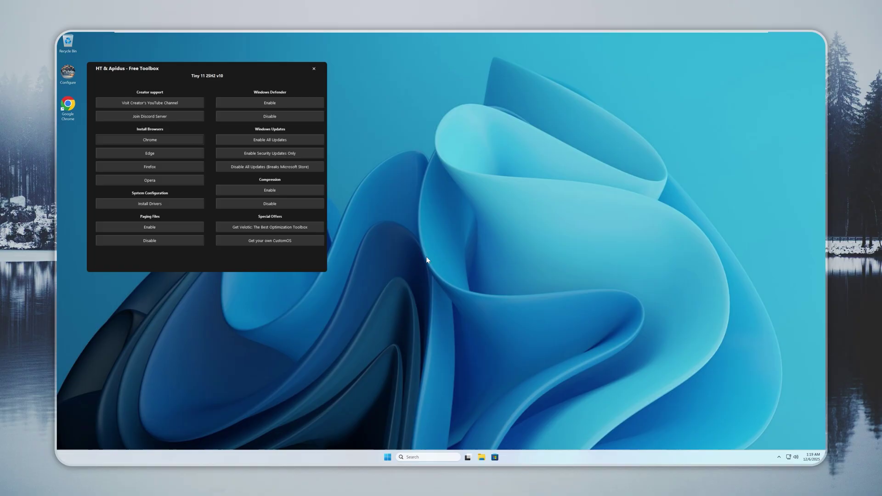
Open the Apidus and HT creator channels in Chrome and view the HT channel page.
click(188, 102)
click(411, 298)
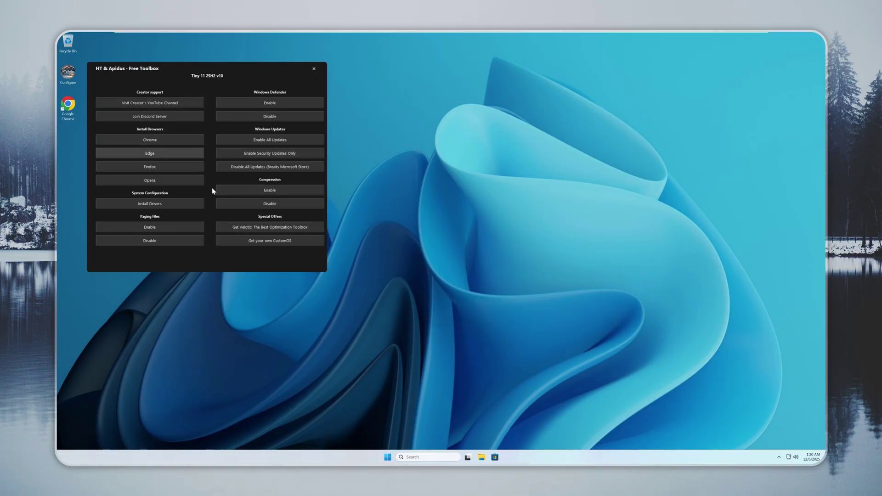
click(192, 104)
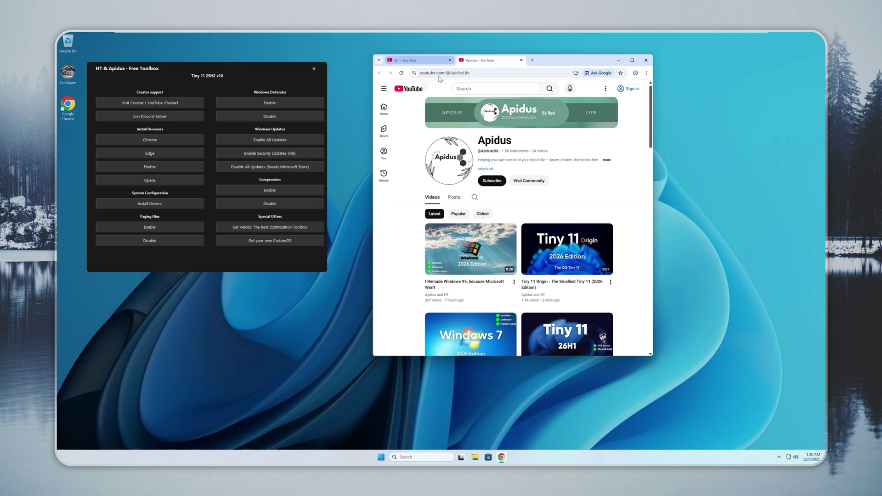
click(426, 64)
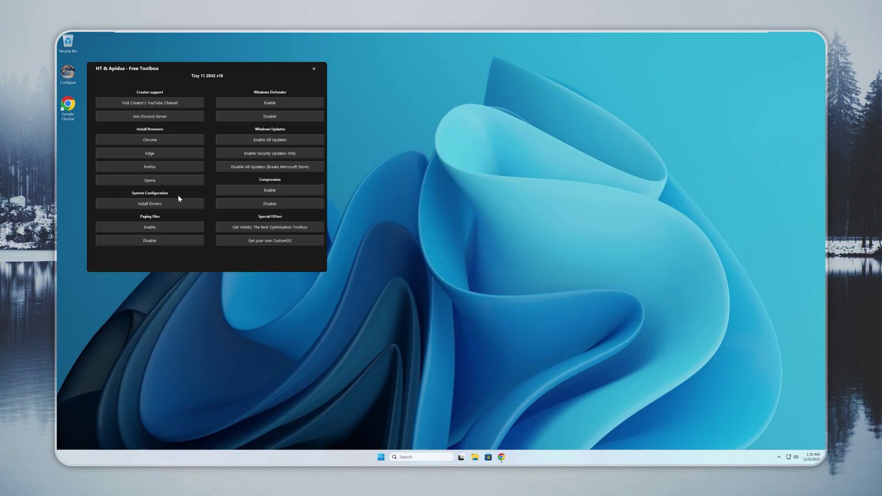
Enable paging files in the toolbox and acknowledge the enabled message.
click(168, 227)
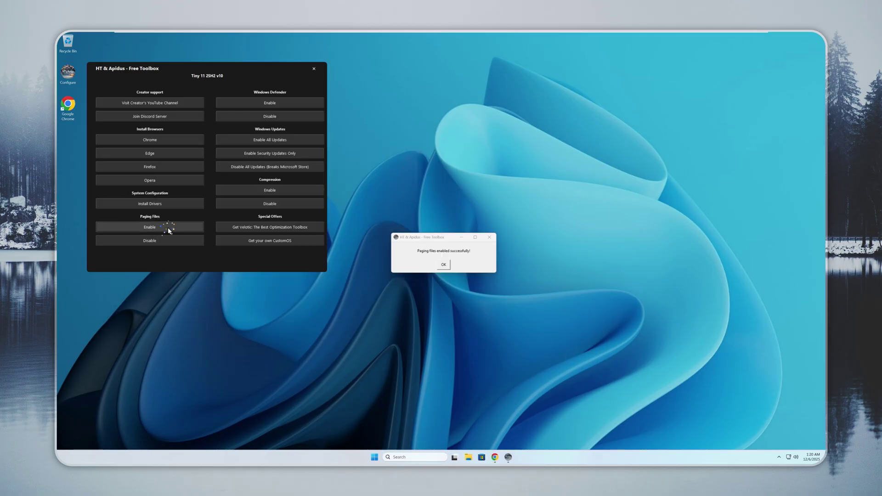
click(444, 266)
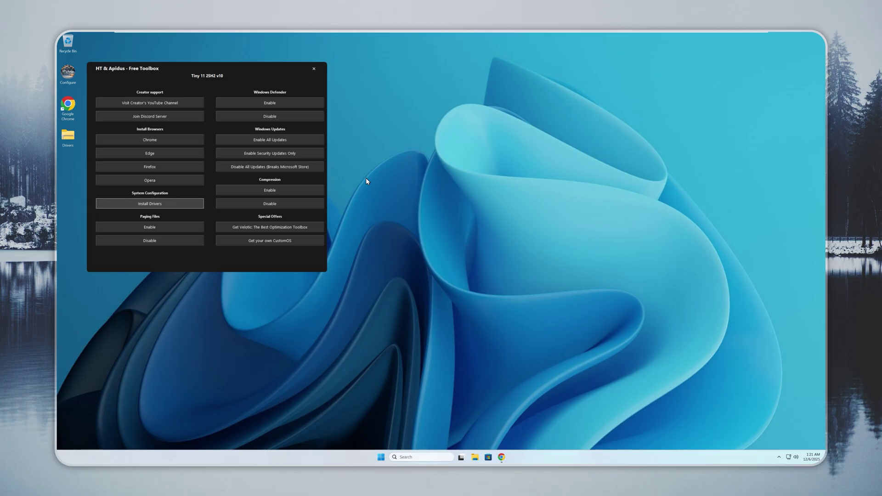
Scan for outdated drivers, then update all 12 items, accepting the installation notices and pop-up.
click(449, 254)
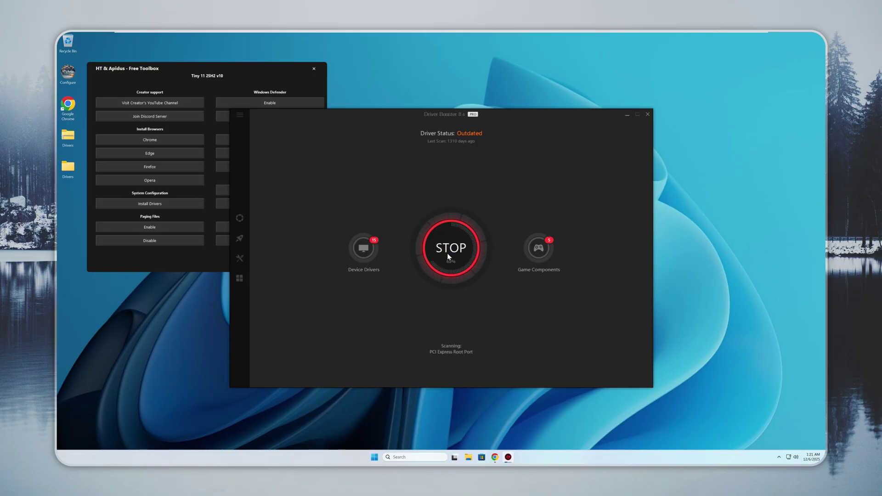
click(448, 253)
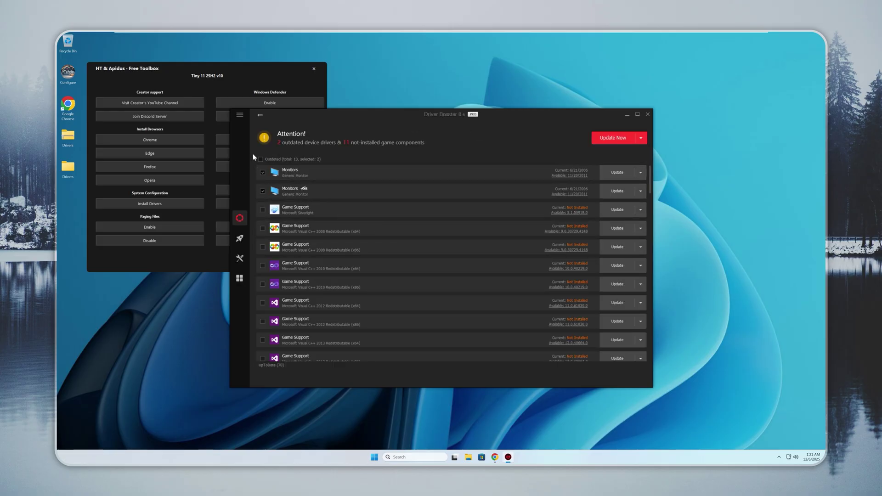
click(641, 138)
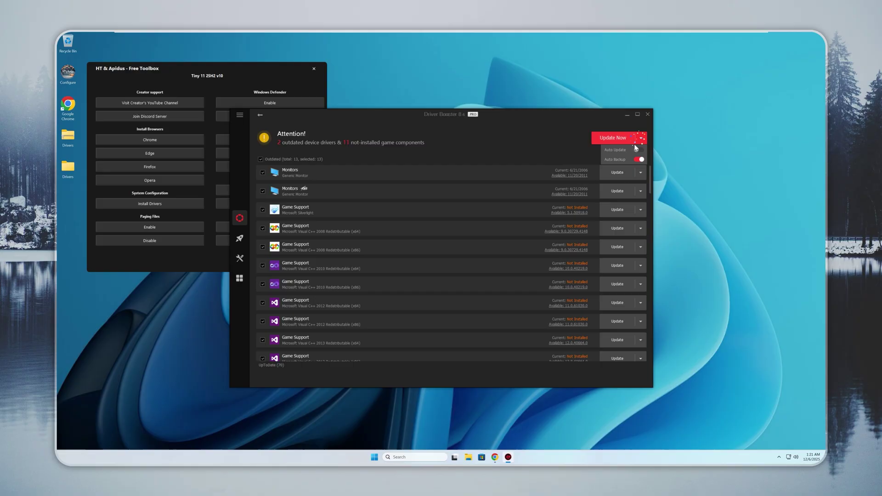
click(602, 140)
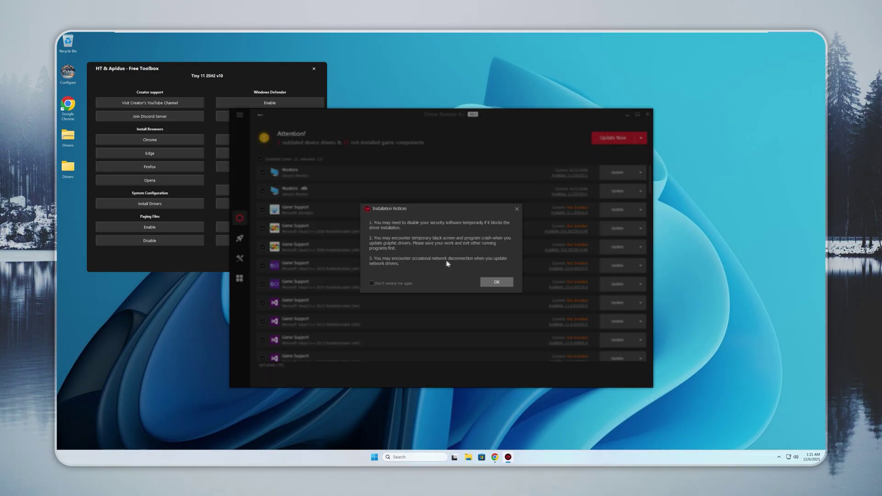
click(488, 281)
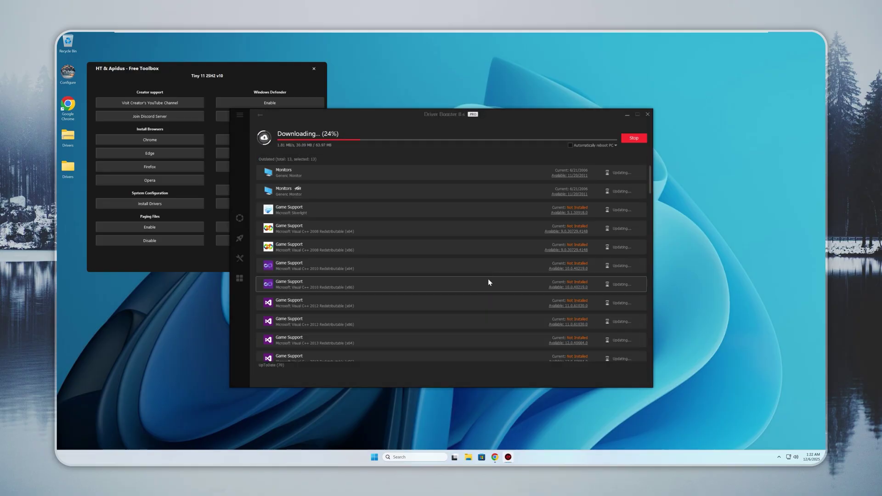
click(483, 271)
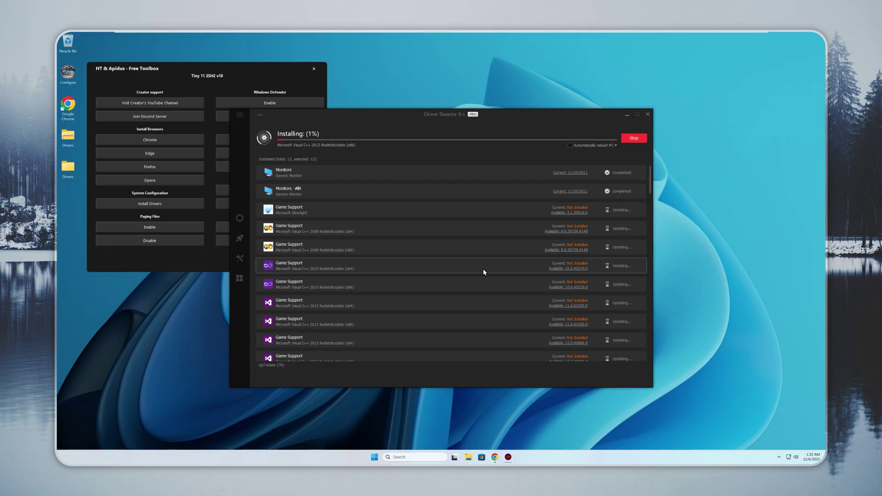